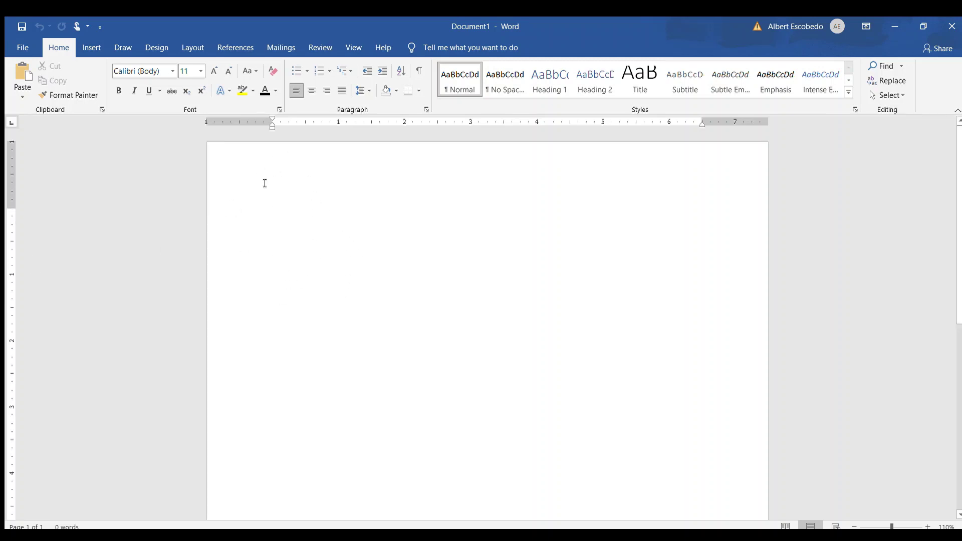
pyautogui.keyDown('ctrl'); pyautogui.scroll(9, 269, 214); pyautogui.keyUp('ctrl')
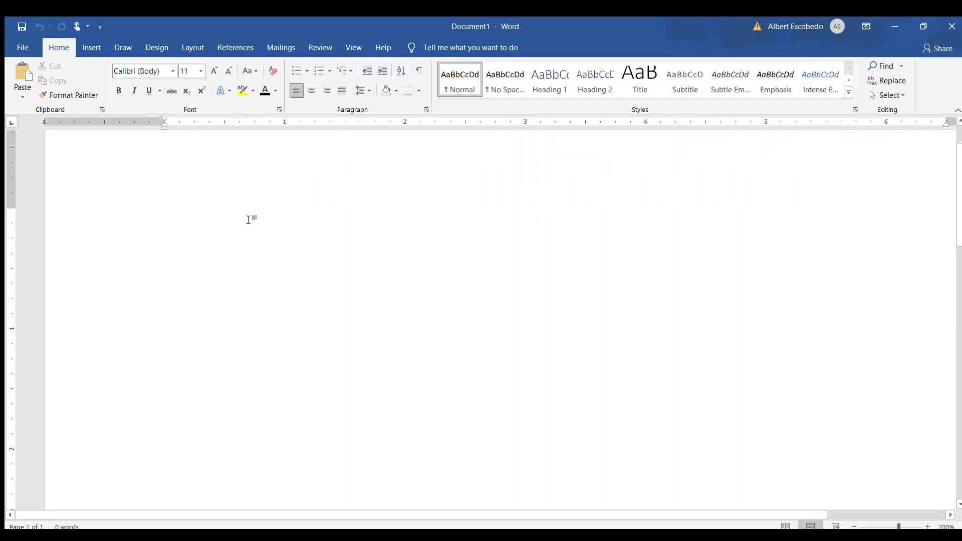
pyautogui.write('th')
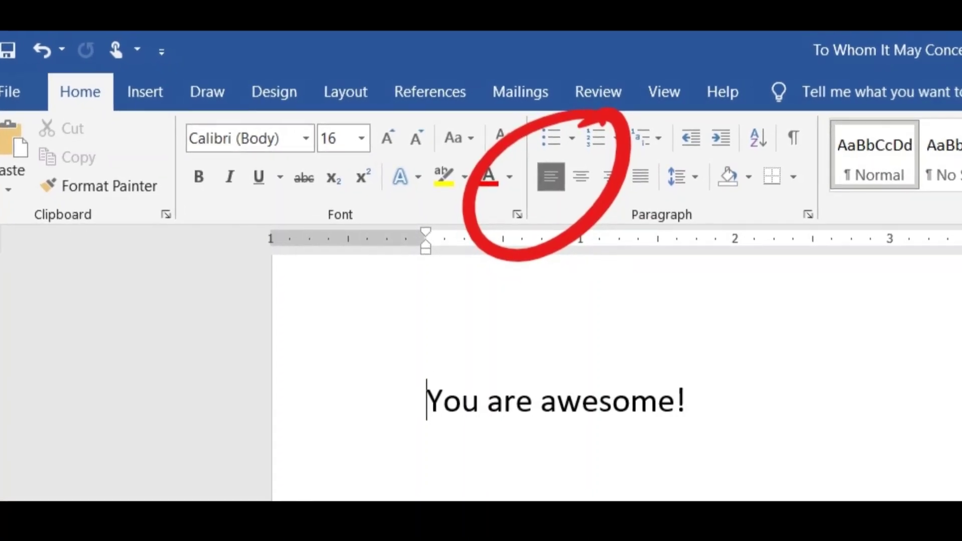
# - Center the line "You are awesome!" and change its alignment to right
pyautogui.hotkey('ctrl', 'e')
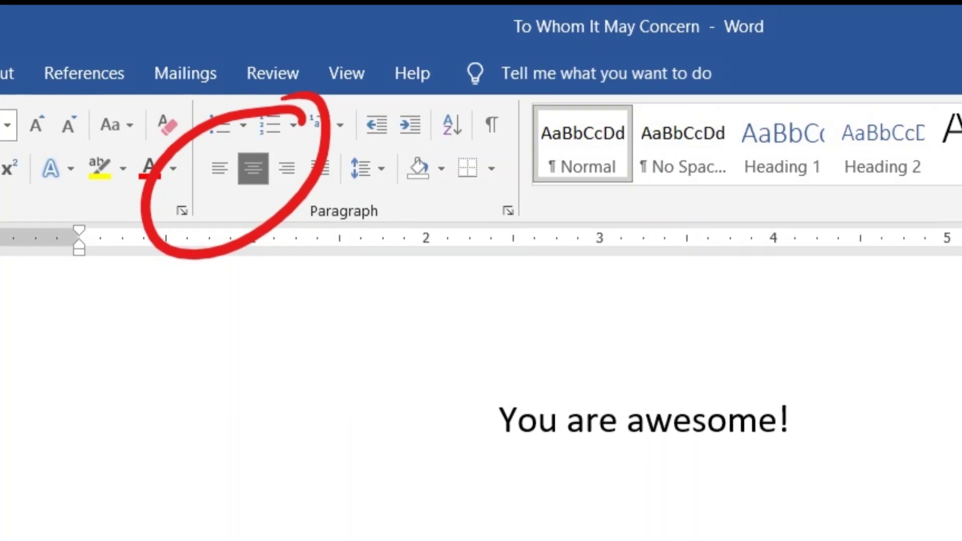
pyautogui.hotkey('ctrl', 'r')
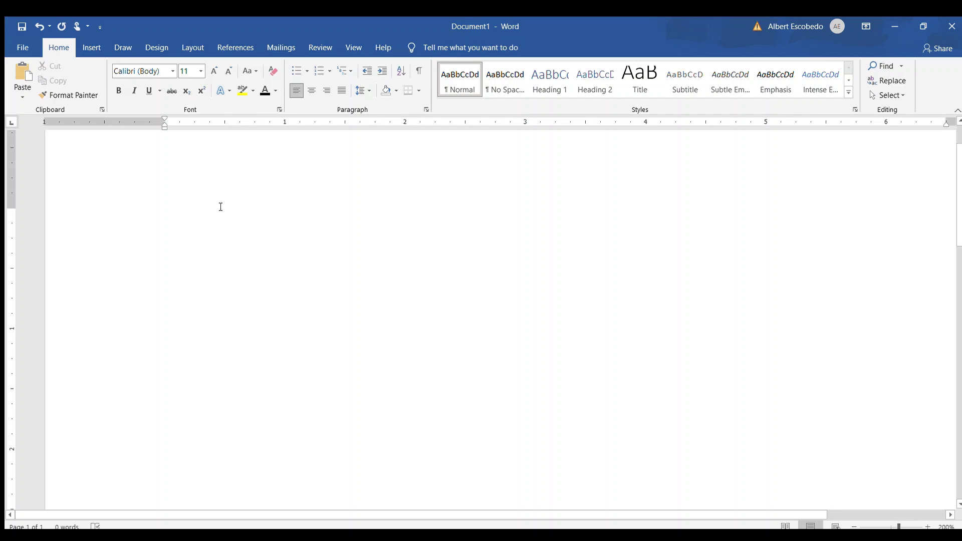
# - View the new document templates and choose the Documents folder as the Save As location
pyautogui.scroll(-2, 220, 207)
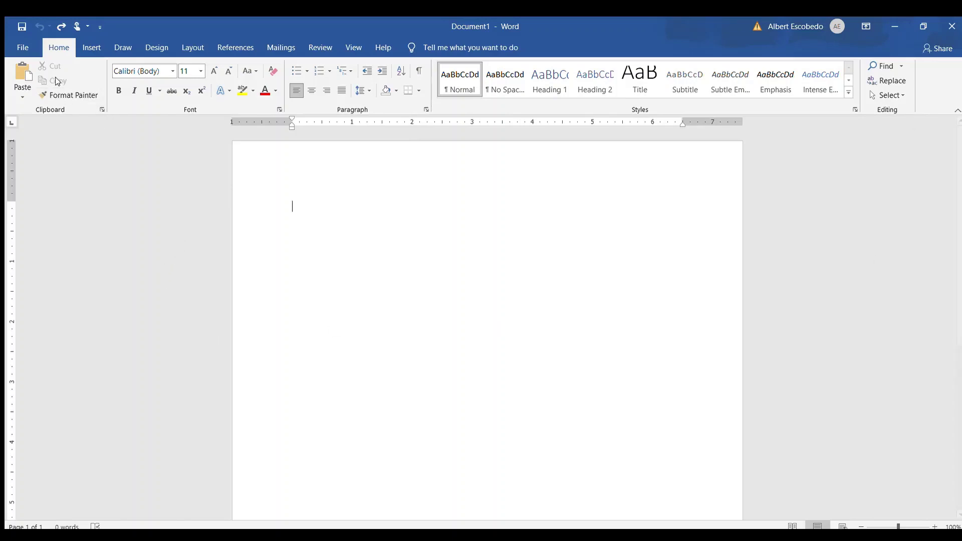
pyautogui.click(22, 47)
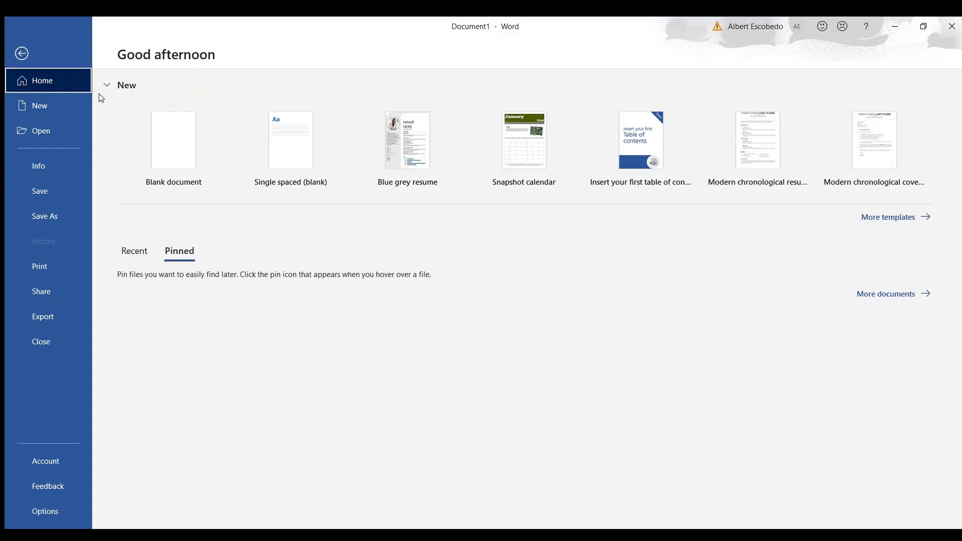
pyautogui.click(64, 106)
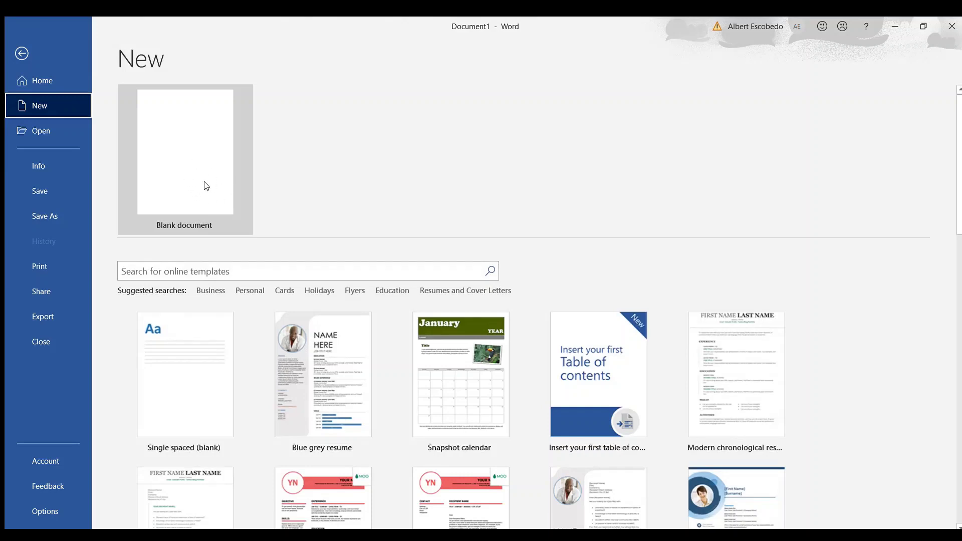
pyautogui.click(45, 216)
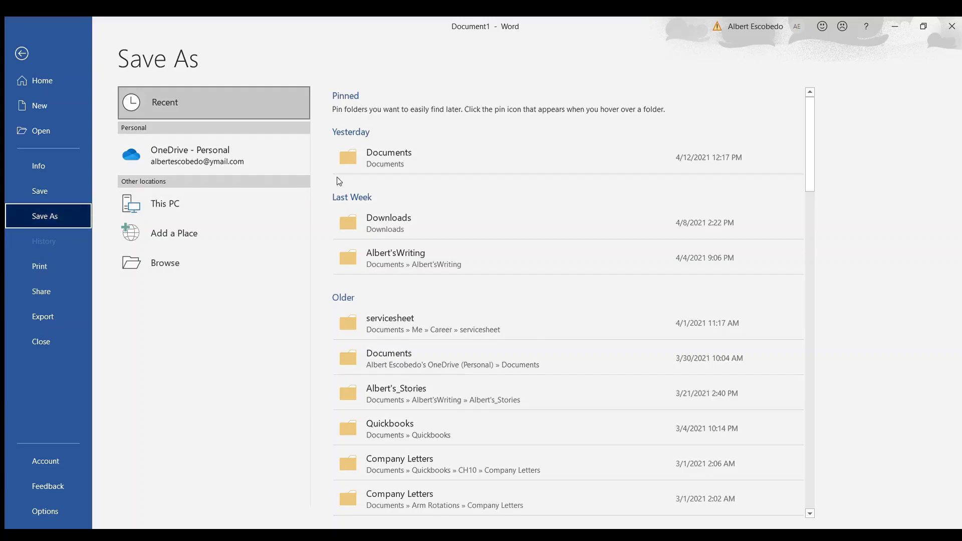
pyautogui.click(389, 155)
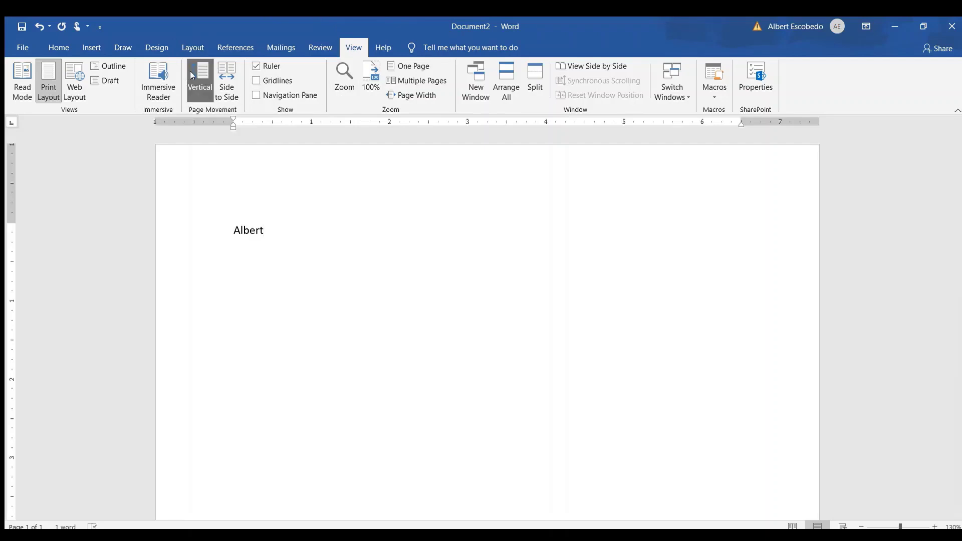
# - Set the font size to 16 and open the list of fonts
pyautogui.click(60, 46)
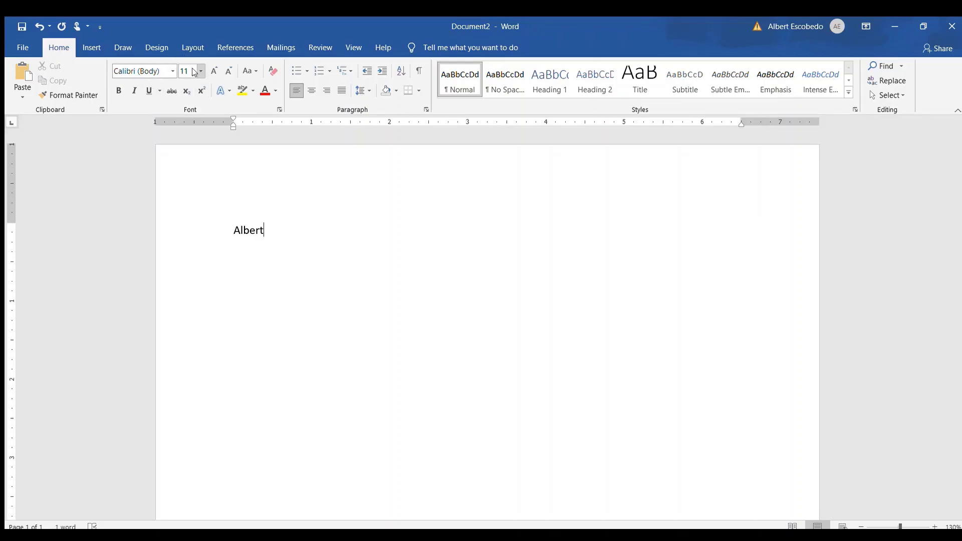
pyautogui.click(196, 71)
pyautogui.hotkey('alt', 'Down')
pyautogui.press('Down')
pyautogui.press('Down')
pyautogui.press('Down')
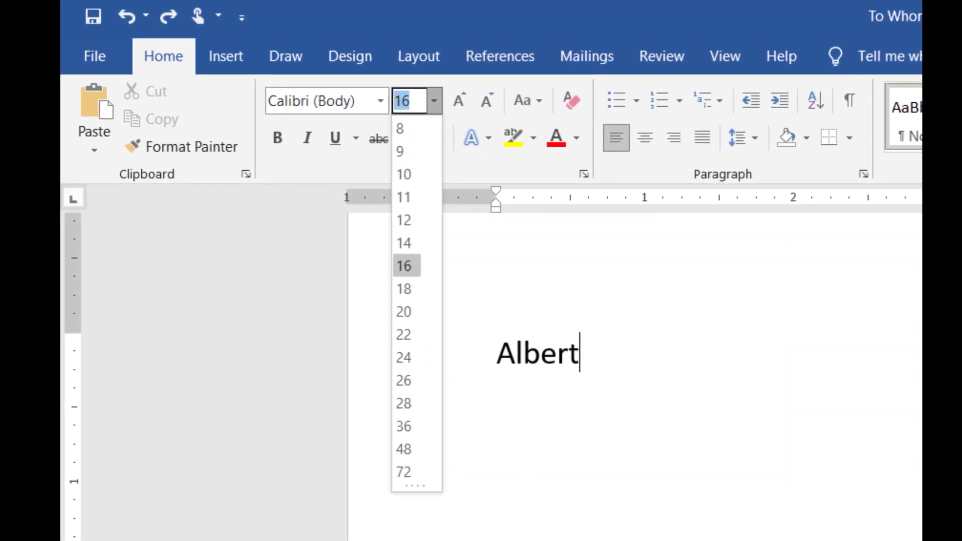
pyautogui.hotkey('shift', 'Tab')
pyautogui.hotkey('alt', 'Down')
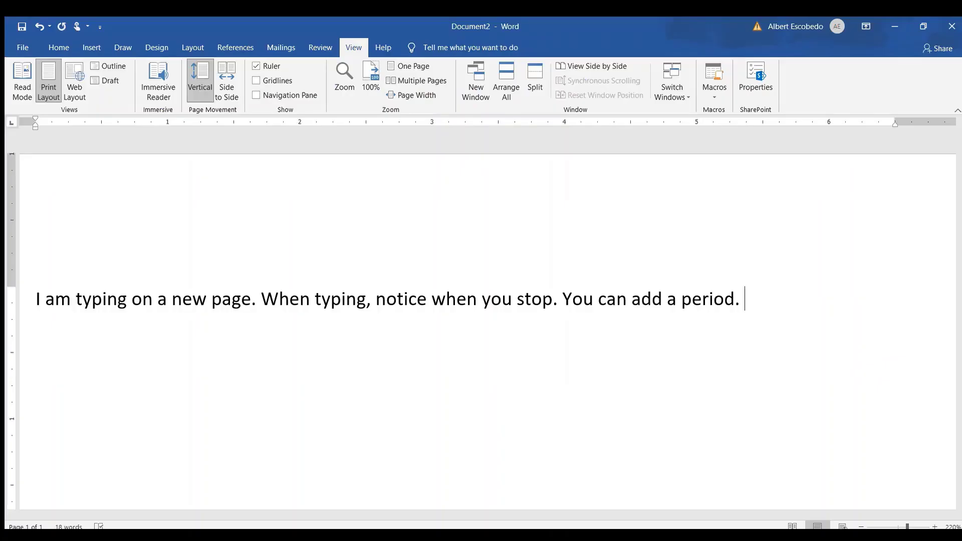
# - Delete the sentence "You can add a period." from the end of the line
pyautogui.press('BackSpace')
pyautogui.press('BackSpace')
pyautogui.press('BackSpace')
pyautogui.press('BackSpace')
pyautogui.press('BackSpace')
pyautogui.press('BackSpace')
pyautogui.press('BackSpace')
pyautogui.press('BackSpace')
pyautogui.press('BackSpace')
pyautogui.press('BackSpace')
pyautogui.press('BackSpace')
pyautogui.press('BackSpace')
pyautogui.press('BackSpace')
pyautogui.press('BackSpace')
pyautogui.press('BackSpace')
pyautogui.press('BackSpace')
pyautogui.press('BackSpace')
pyautogui.press('BackSpace')
pyautogui.press('BackSpace')
pyautogui.press('BackSpace')
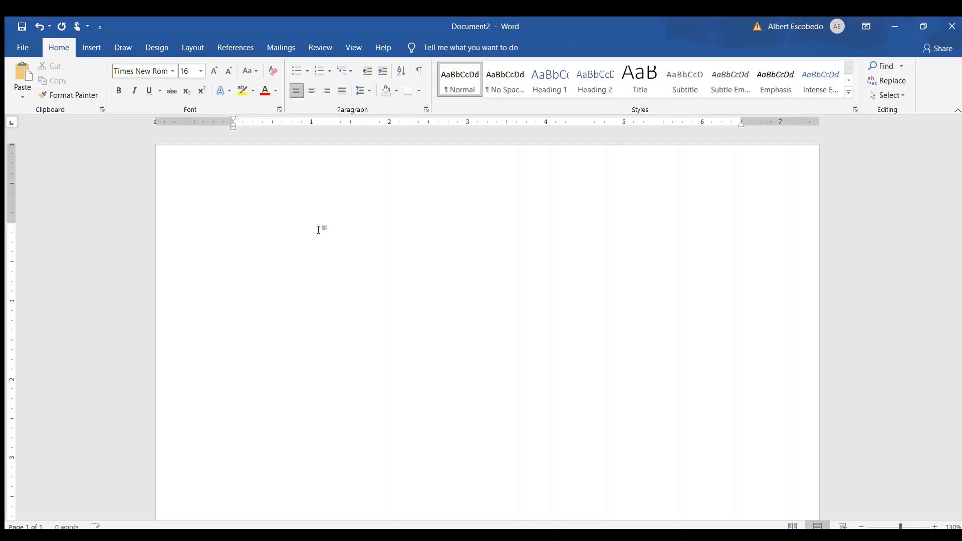
# - Write "Have fun typing out your thoughts. It is easier to write and notice when you stop. Adding a period helps make it clear"
pyautogui.write('Have fun typing ou')
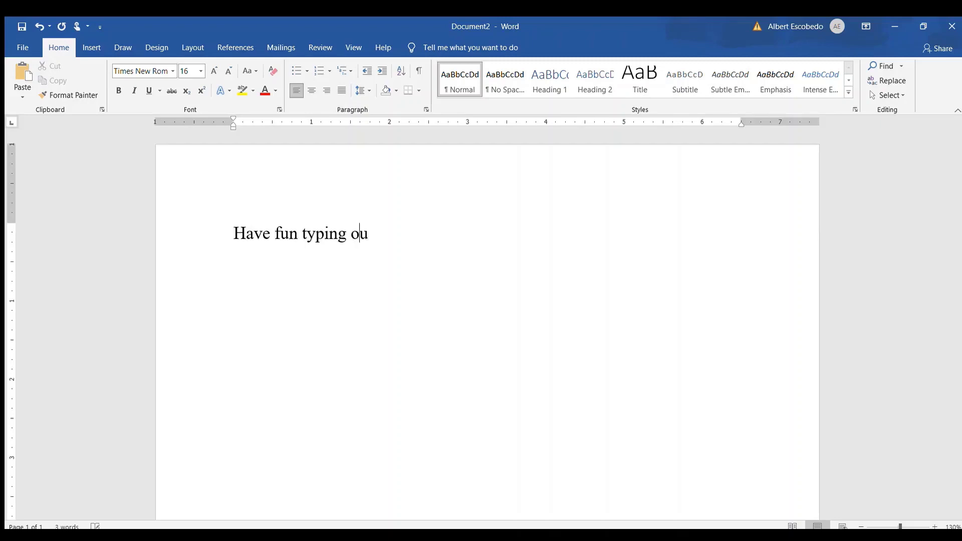
pyautogui.write('t your thoughts. It is easier to write and notice when you stop.')
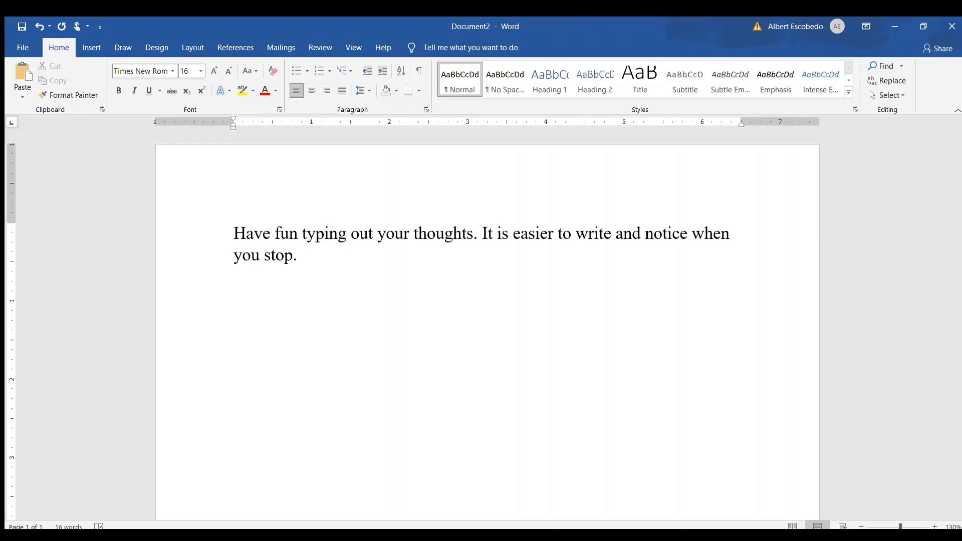
pyautogui.write(' Adding a period')
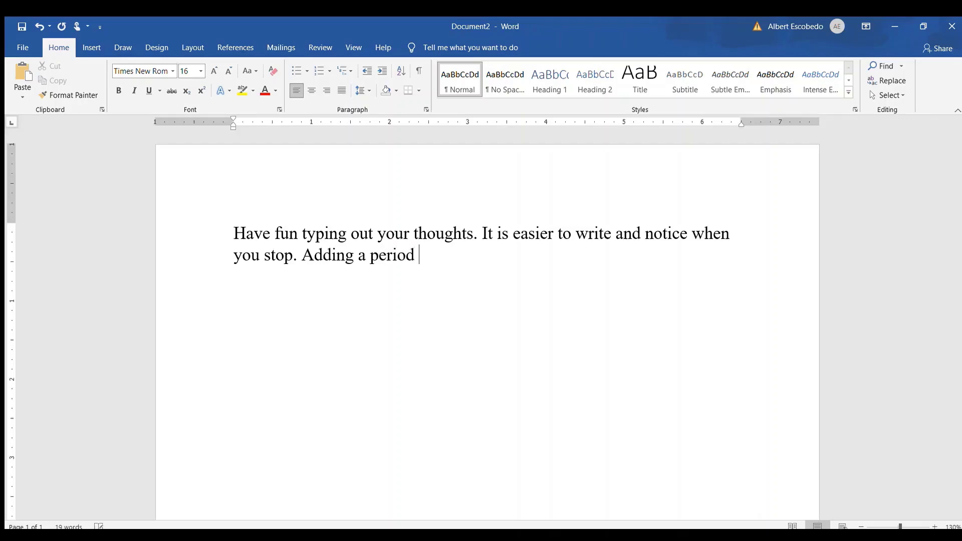
pyautogui.write(' helps make it clear')
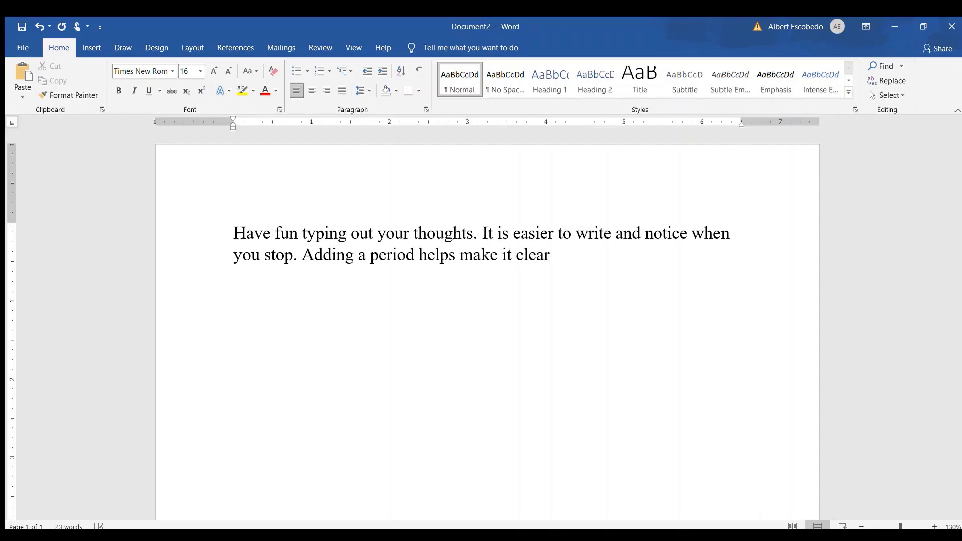
pyautogui.write(' wh')
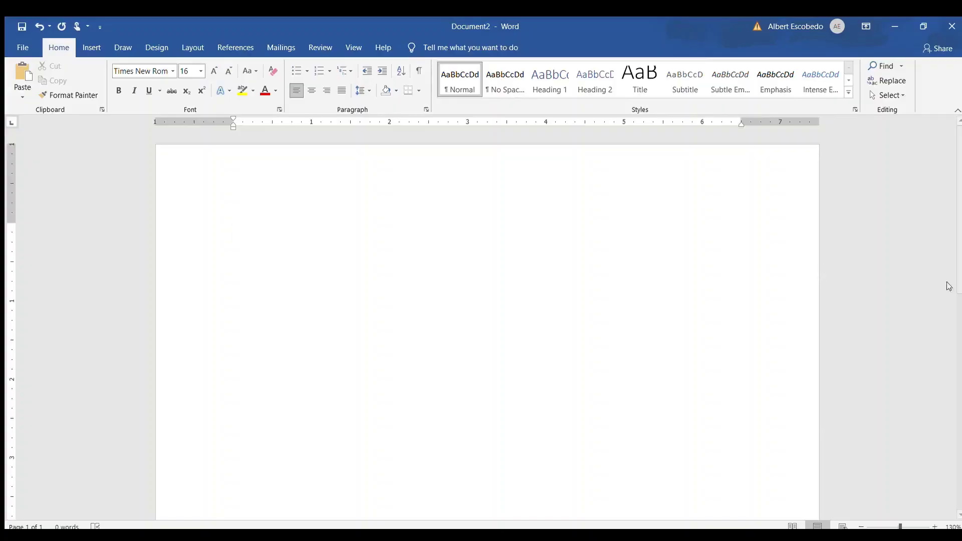
# - Start the letter on the blank page with the salutation "To Whom It May Concern,"
pyautogui.write('Dear')
pyautogui.write('To Whom')
pyautogui.write(' It May Concern,')
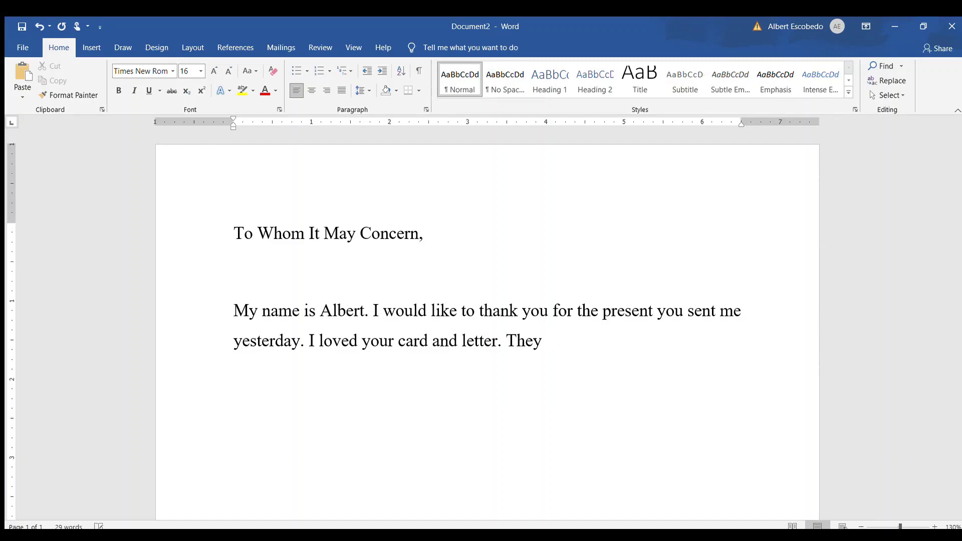
# - Replace the unfinished "They" at the paragraph's end with "It is great to have such a caring friend"
pyautogui.write('w')
pyautogui.press('BackSpace')
pyautogui.press('BackSpace')
pyautogui.press('BackSpace')
pyautogui.press('BackSpace')
pyautogui.press('BackSpace')
pyautogui.press('BackSpace')
pyautogui.write('I')
pyautogui.press('BackSpace')
pyautogui.press('BackSpace')
pyautogui.write('It is great to ha')
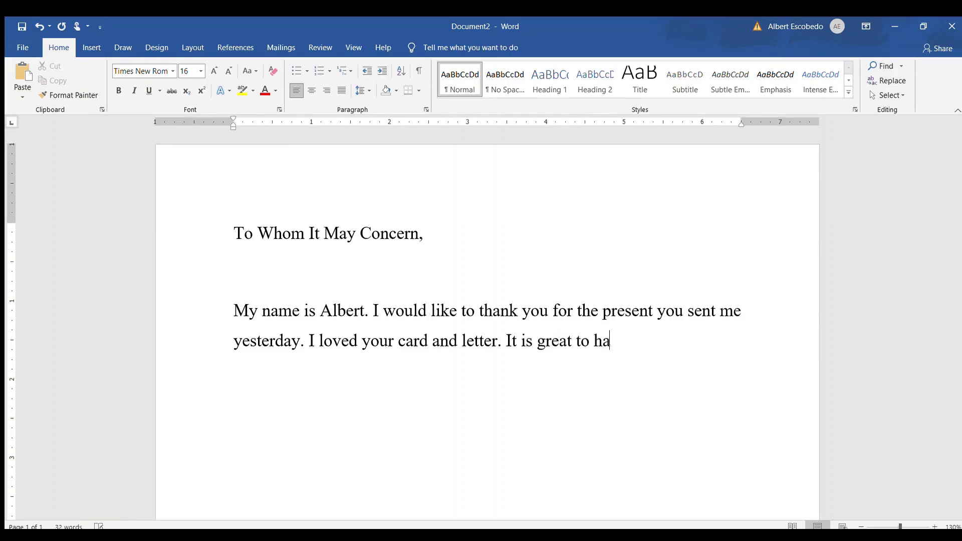
pyautogui.write('ve such a car')
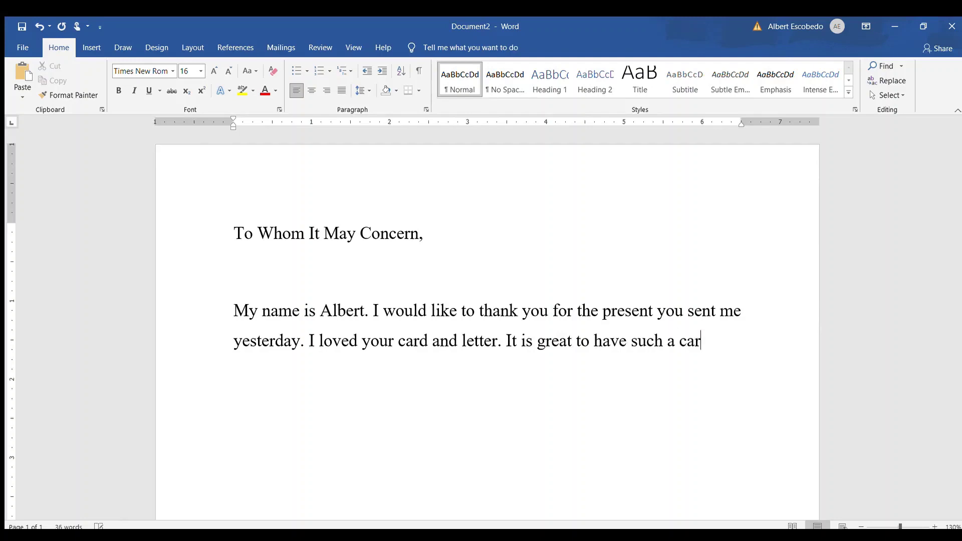
pyautogui.write('ing friend')
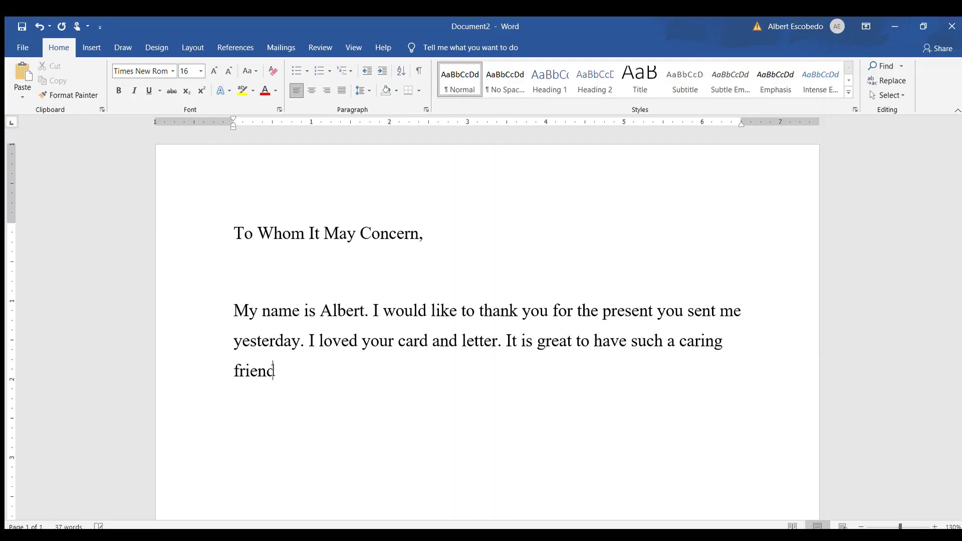
# - End the sentence with a period and continue the paragraph with "Also, the cookies were delicious"
pyautogui.write('. Also, the co')
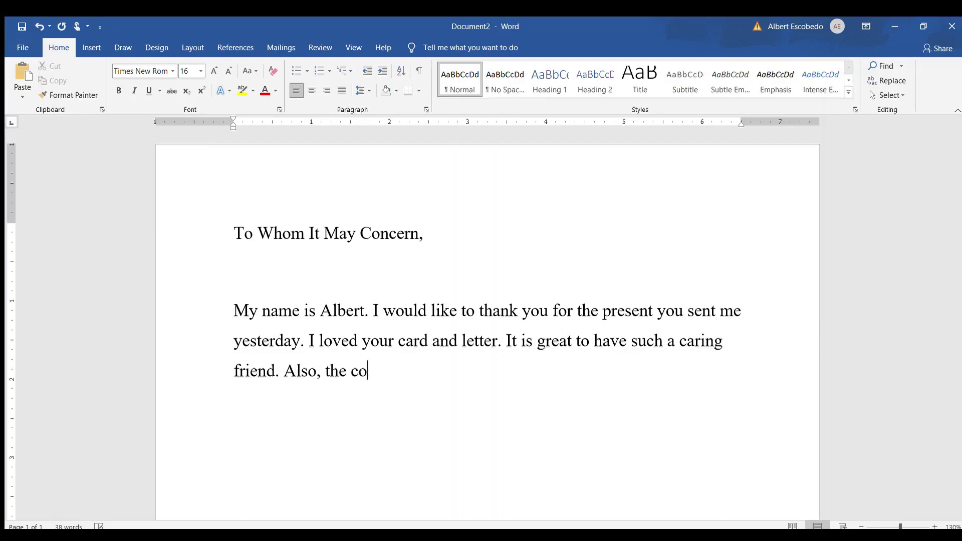
pyautogui.write('okies were deliv')
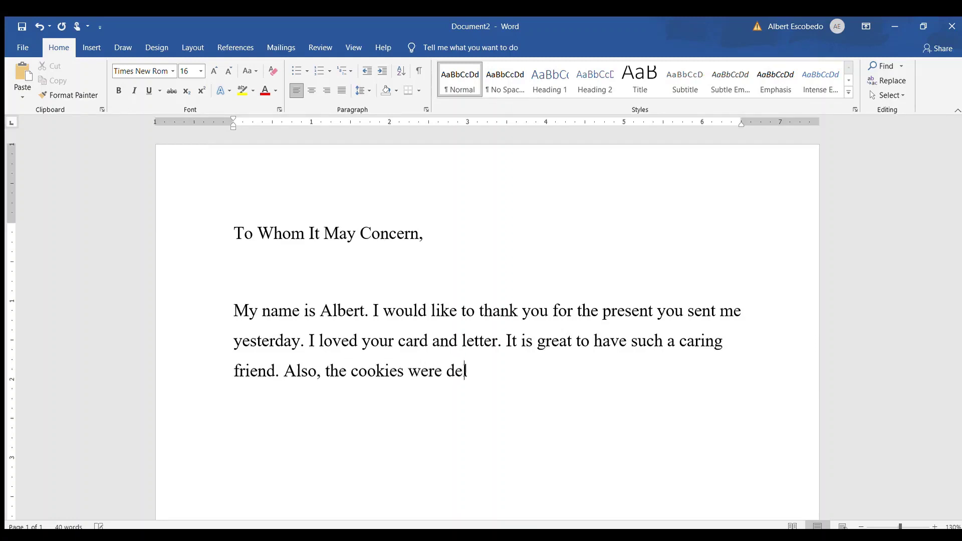
pyautogui.press('BackSpace')
pyautogui.press('BackSpace')
pyautogui.write('cious')
# - Close the cookies sentence with a period and add "Thank you once again for all of your support."
pyautogui.write('. Than')
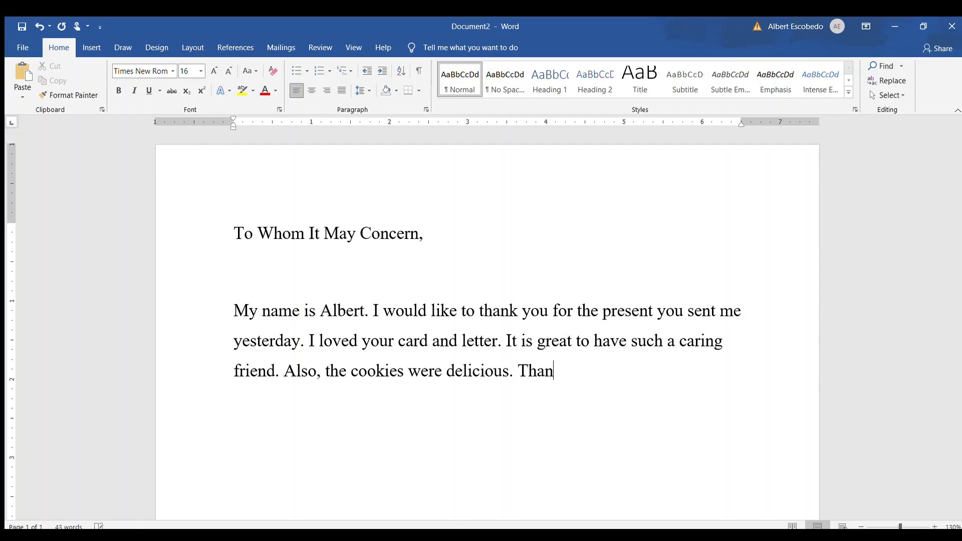
pyautogui.write('k you once ')
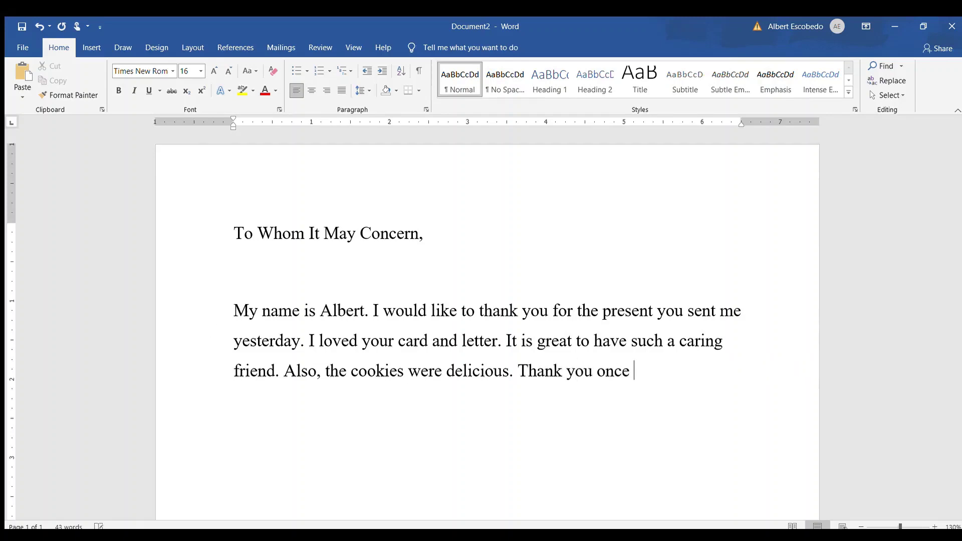
pyautogui.write('again for all of you')
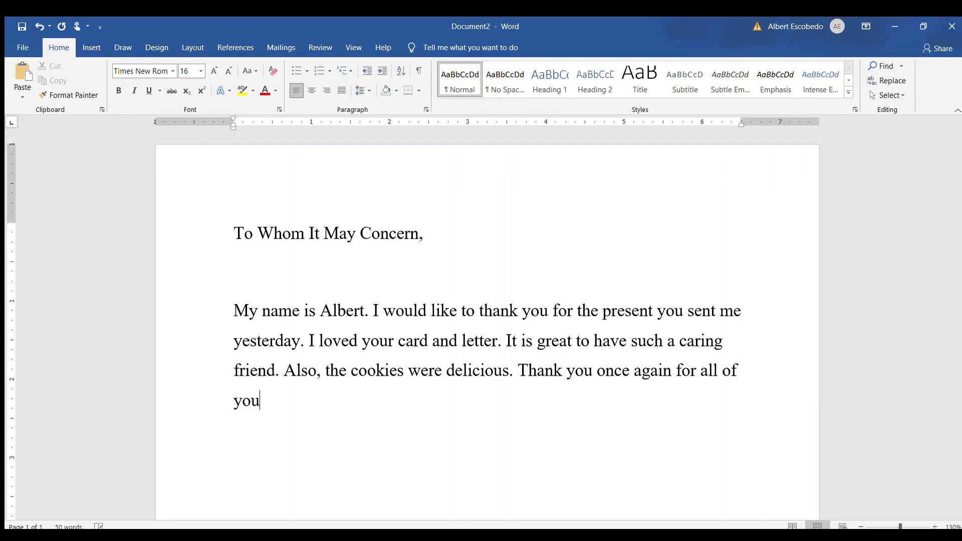
pyautogui.write('r support.')
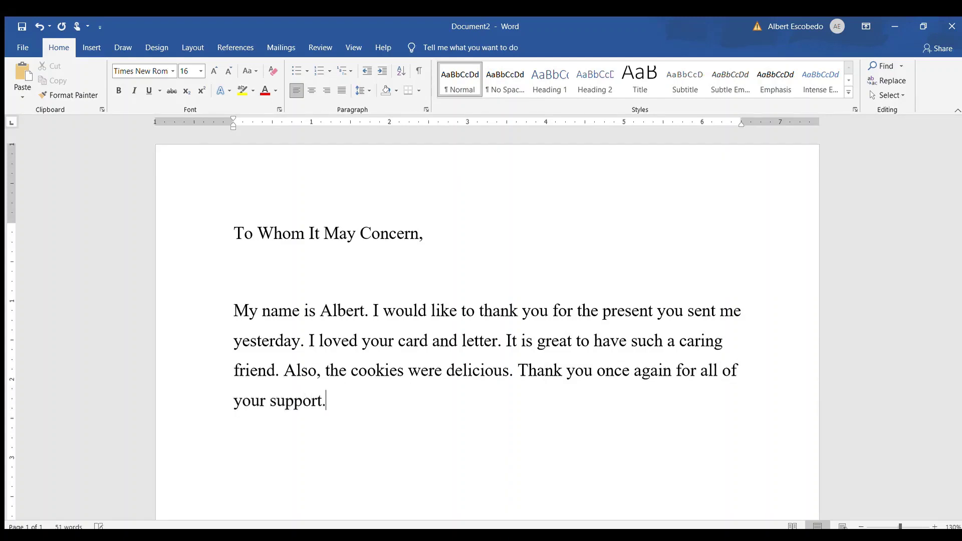
# - Finish the body paragraph with the sentence "Have a Merry Christmas too!"
pyautogui.write(' Have a Merry')
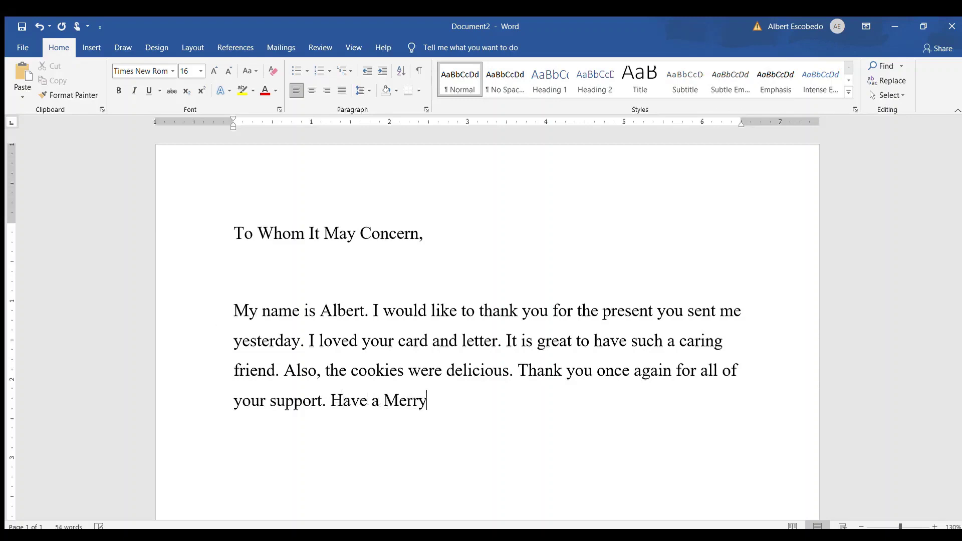
pyautogui.write(' Christmas')
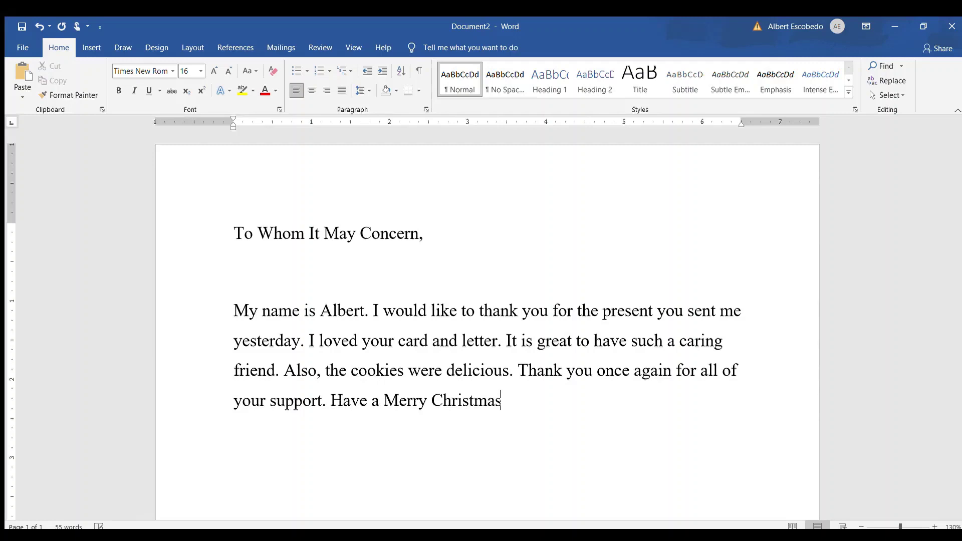
pyautogui.write(' too!')
# - Add the closing "Sincerely," after a blank line, with the sender's name on the line below it
pyautogui.press('Return')
pyautogui.press('Return')
pyautogui.write('Sincer')
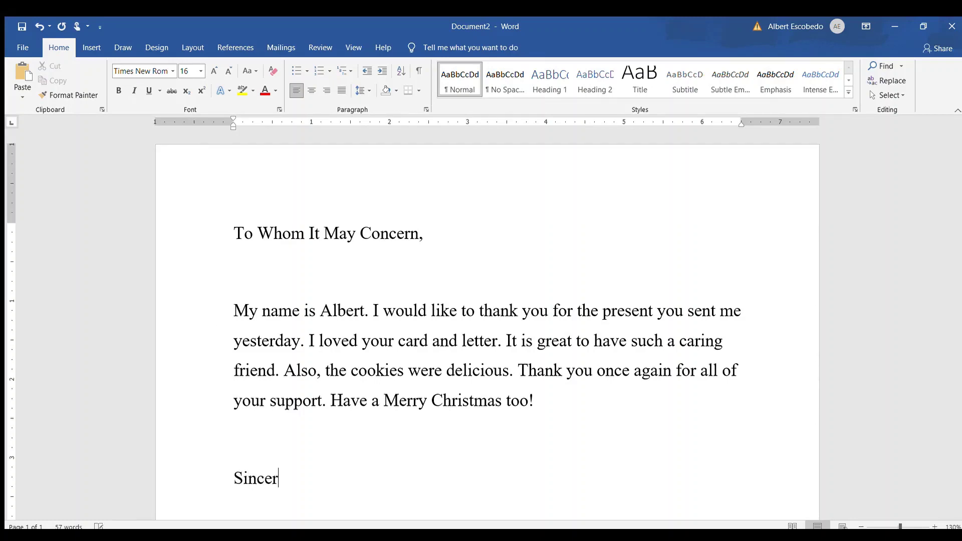
pyautogui.write('ely,')
pyautogui.press('Return')
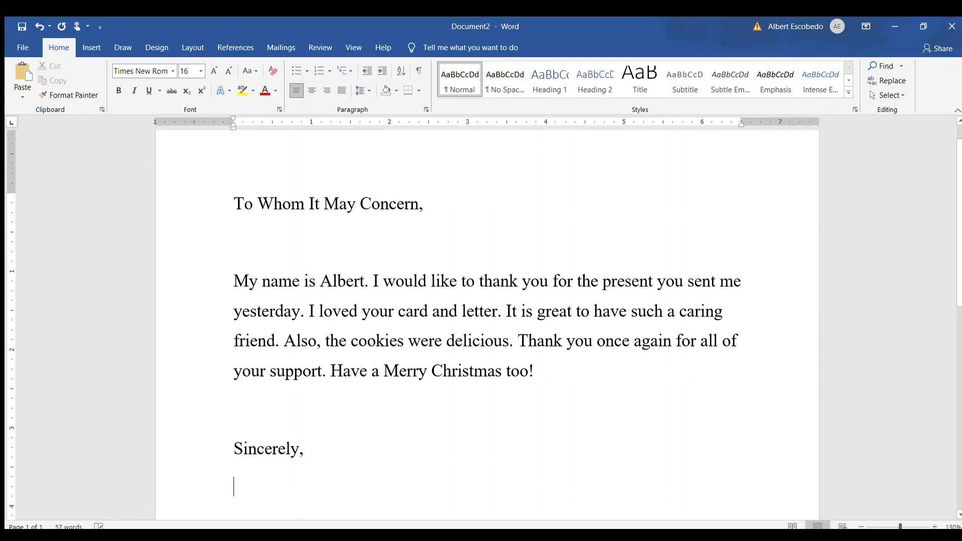
pyautogui.write('Alber')
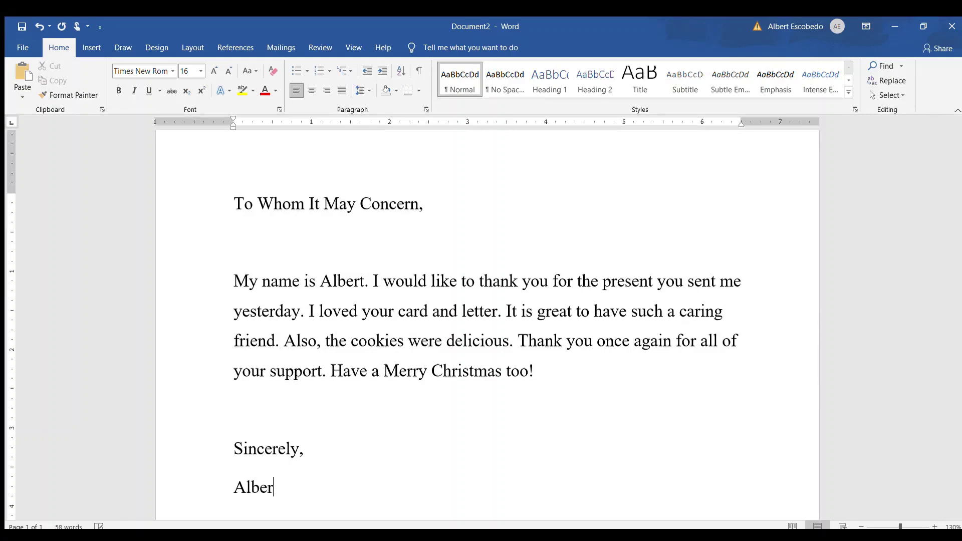
pyautogui.write('t E.')
pyautogui.press('Return')
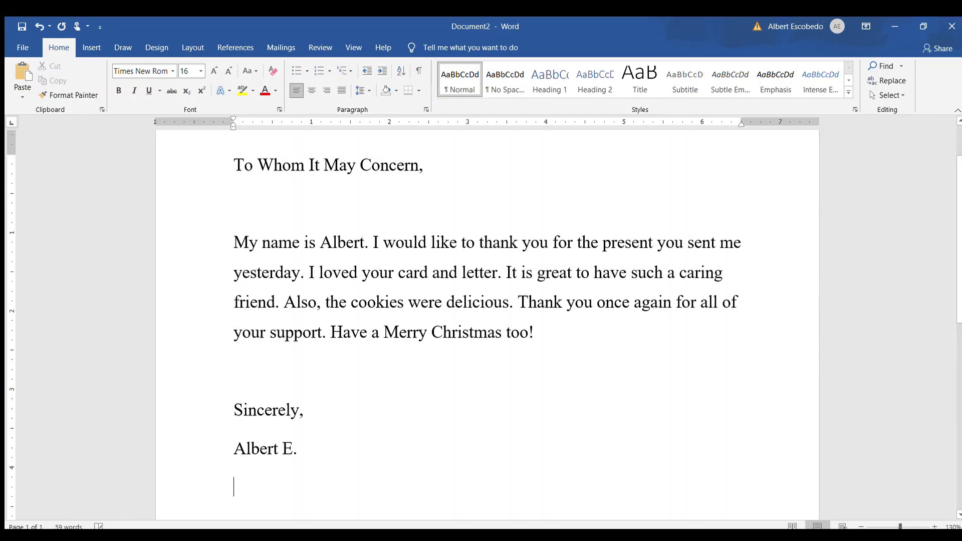